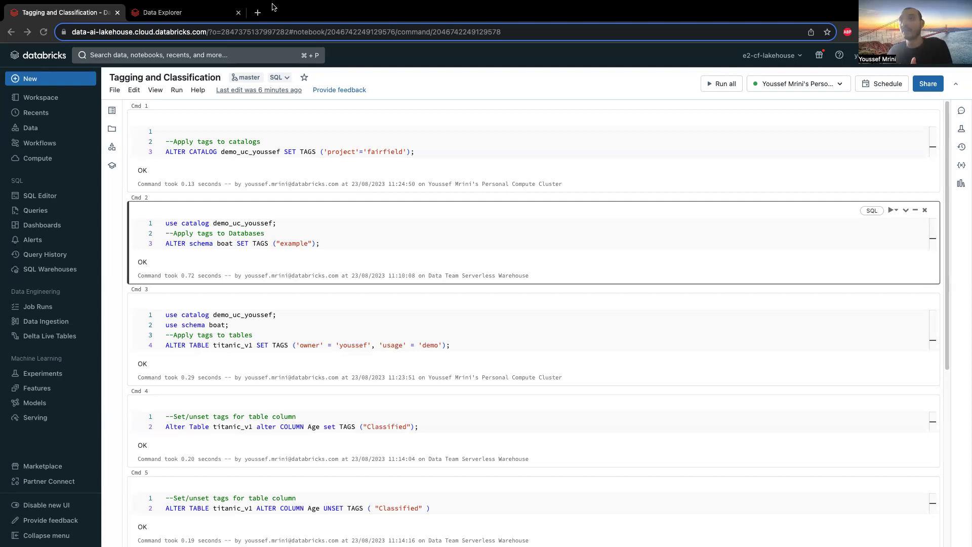
Step: Add a value: test tag to the demo_uc_youssef catalog in Data Explorer
{"action": "left_click", "coordinate": [174, 13]}
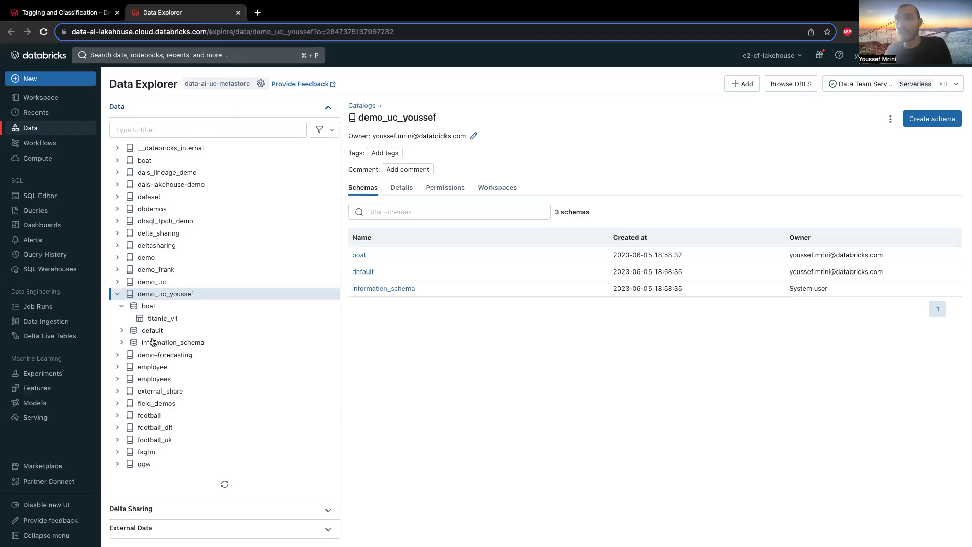
{"action": "left_click", "coordinate": [393, 154]}
{"action": "left_click", "coordinate": [401, 293]}
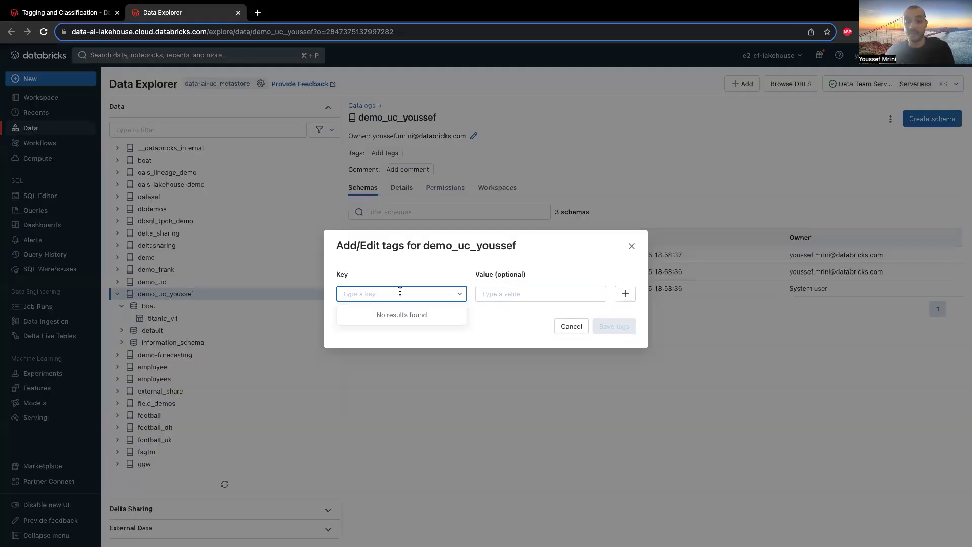
{"action": "type", "text": "value"}
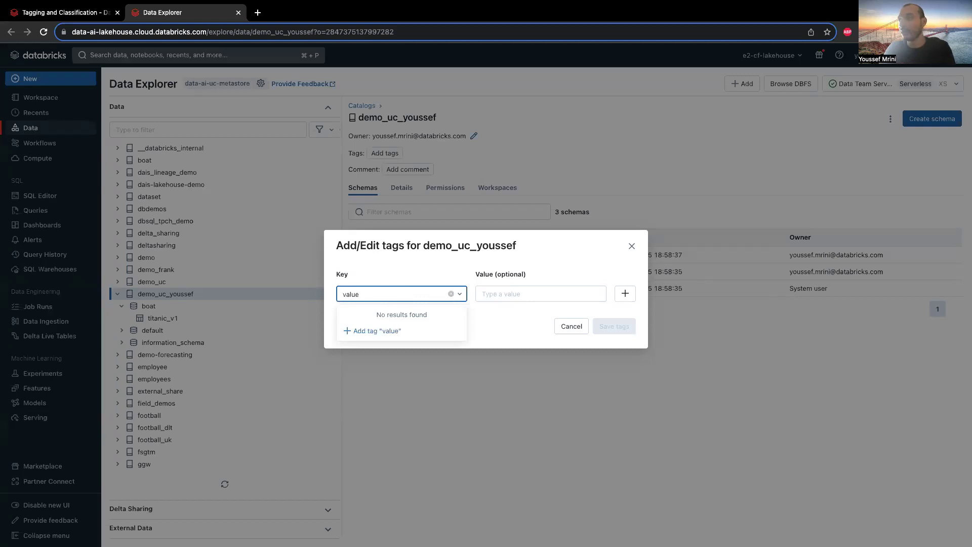
{"action": "left_click", "coordinate": [391, 334]}
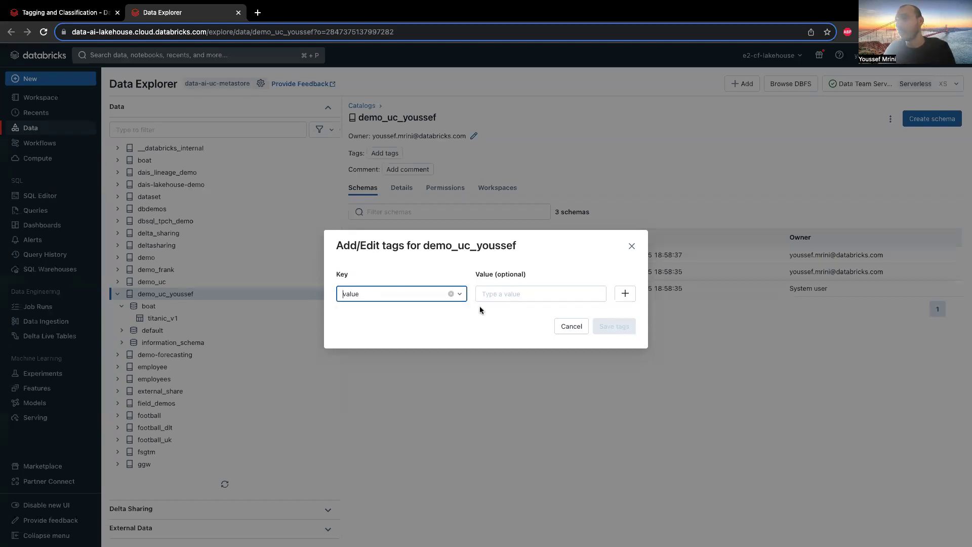
{"action": "left_click", "coordinate": [509, 295]}
{"action": "type", "text": "test"}
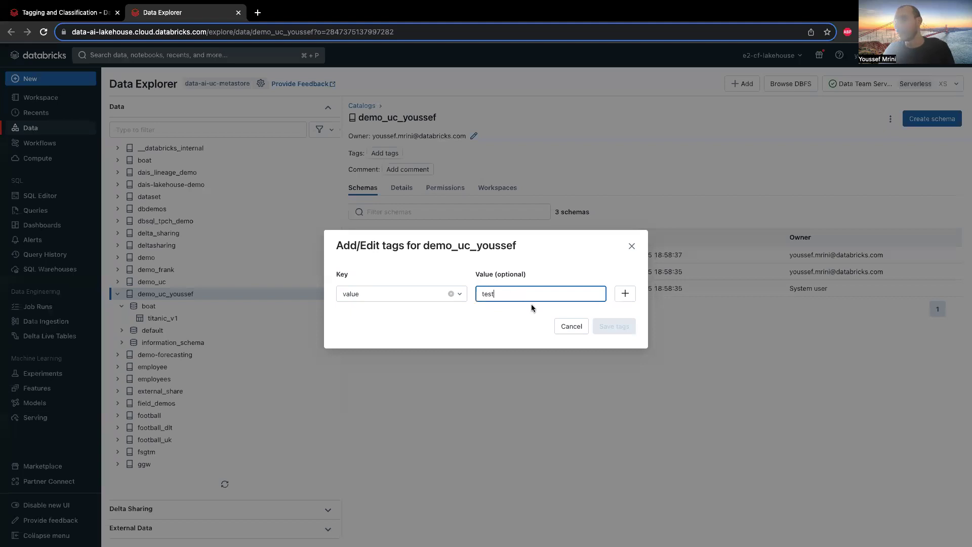
{"action": "key", "text": "Return"}
Step: Save the value: test tag, then reopen the catalog's tags and remove that chip
{"action": "left_click", "coordinate": [613, 332]}
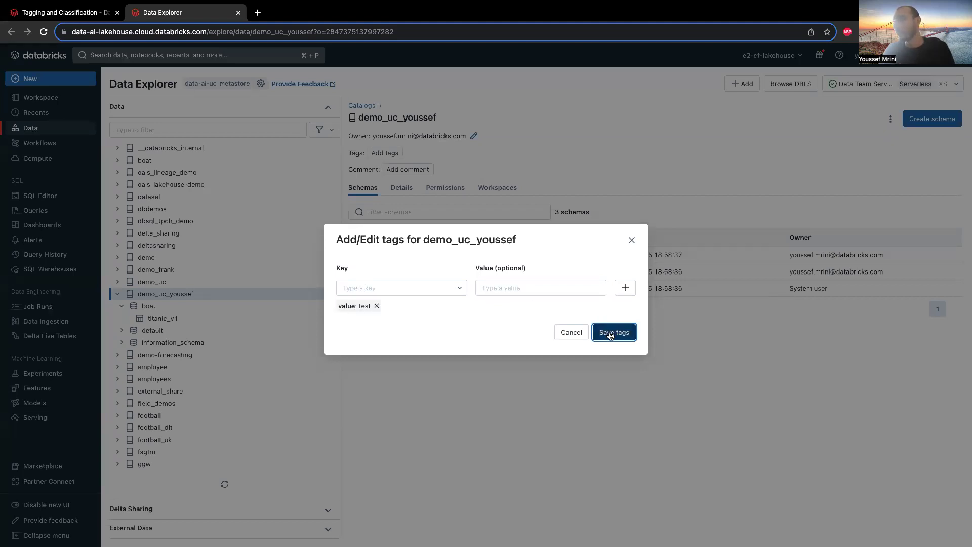
{"action": "left_click", "coordinate": [414, 154]}
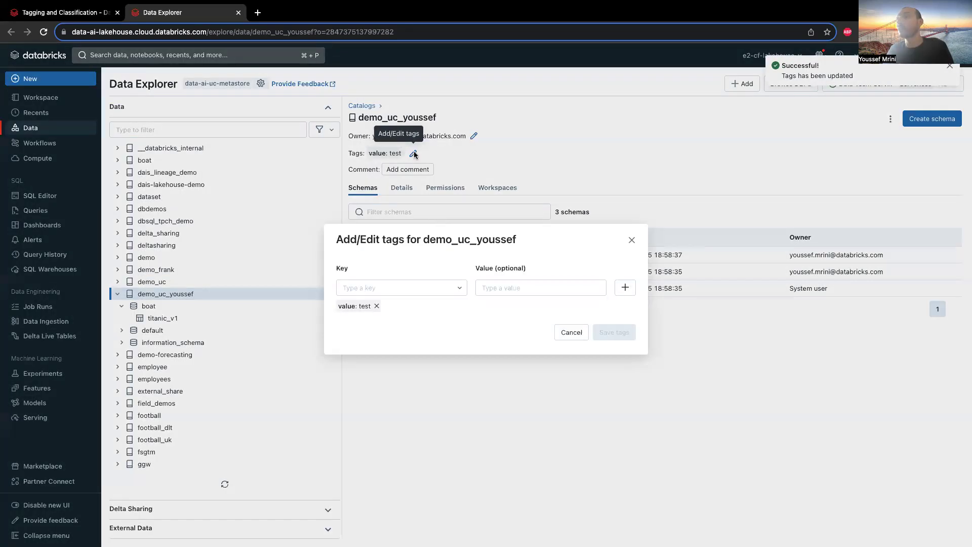
{"action": "left_click", "coordinate": [376, 307]}
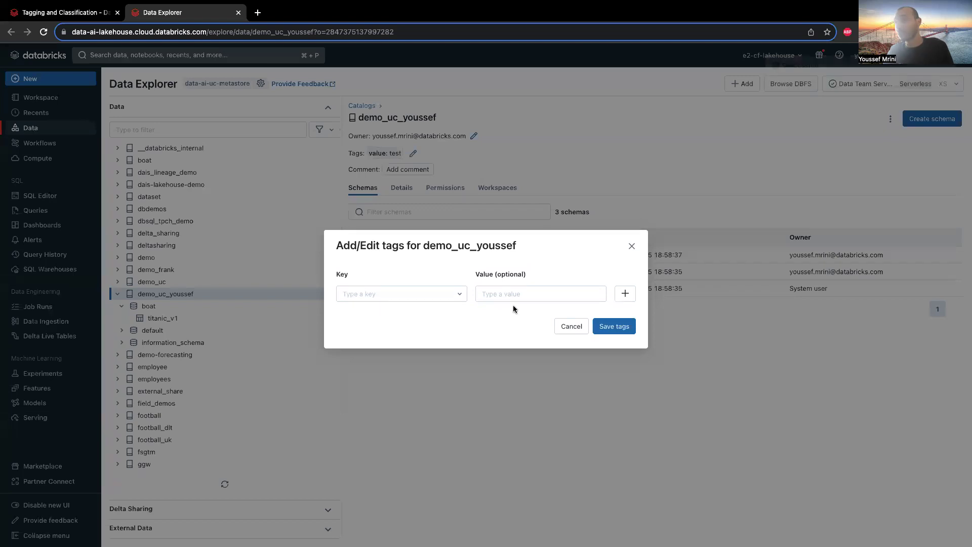
Step: Save the catalog without the test tag and open the boat schema's titanic_v1 table
{"action": "left_click", "coordinate": [613, 326]}
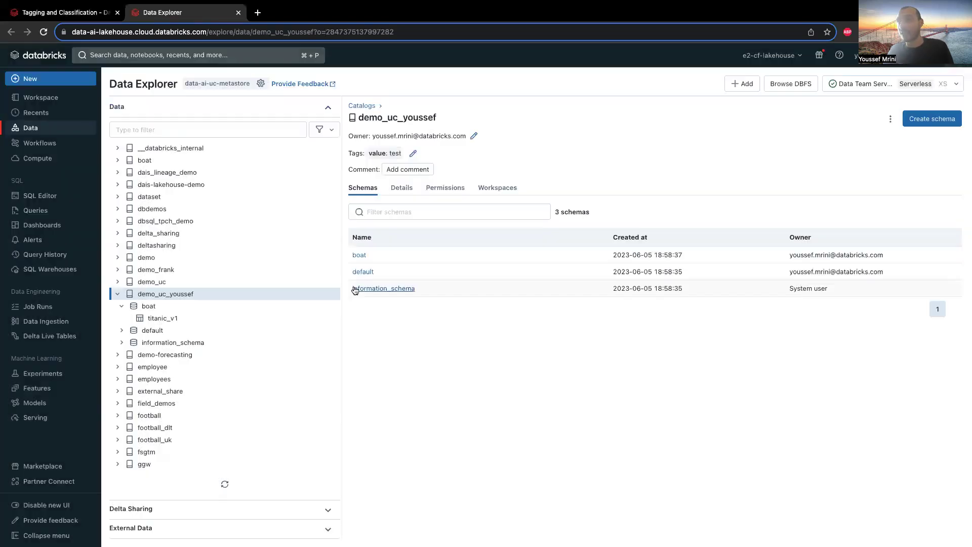
{"action": "left_click", "coordinate": [148, 306]}
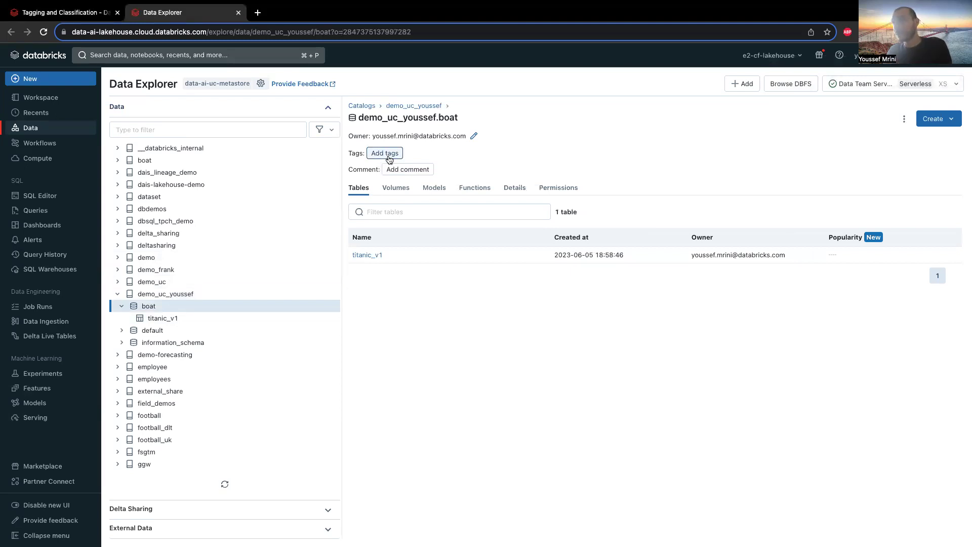
{"action": "left_click", "coordinate": [200, 324]}
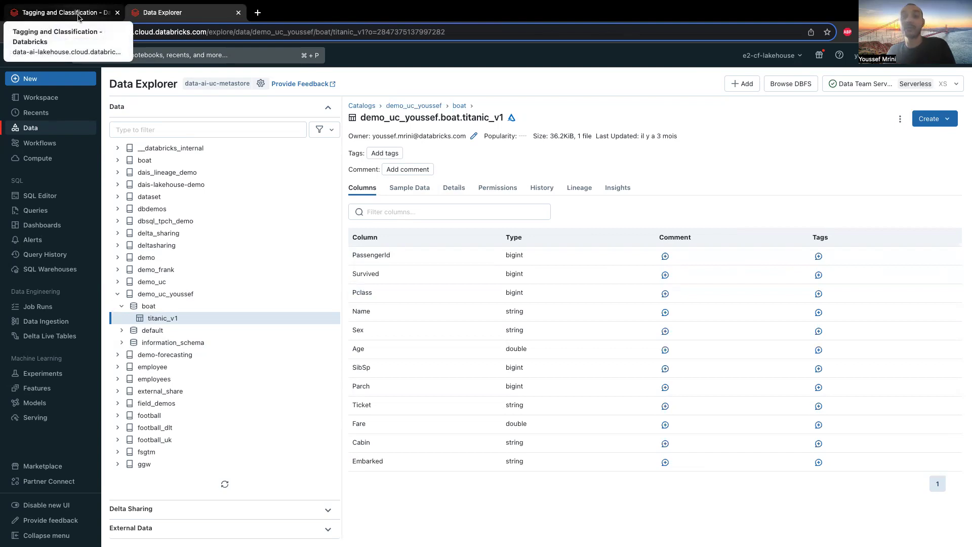
Step: Re-run the notebook commands tagging the demo_uc_youssef catalog and the boat schema
{"action": "left_click", "coordinate": [79, 17]}
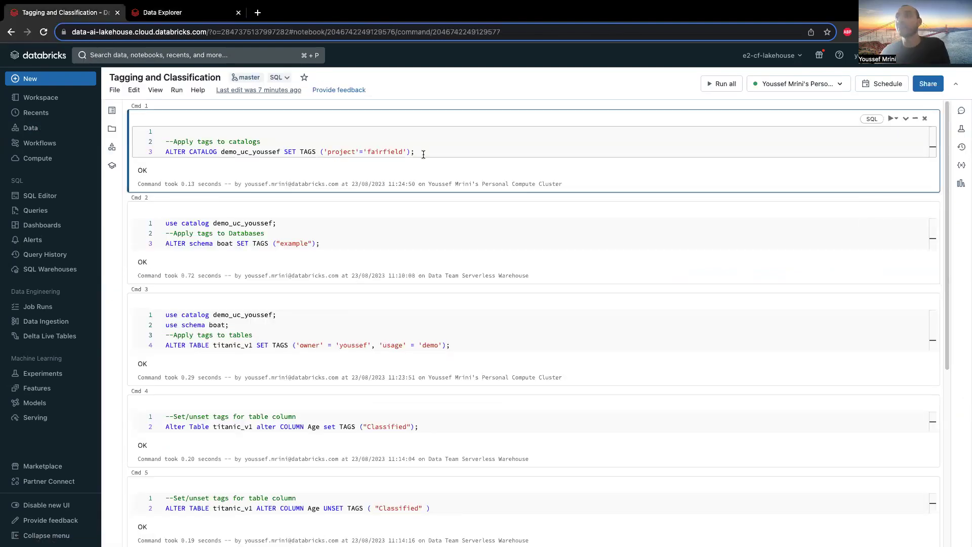
{"action": "double_click", "coordinate": [253, 151]}
{"action": "key", "text": "shift+Return"}
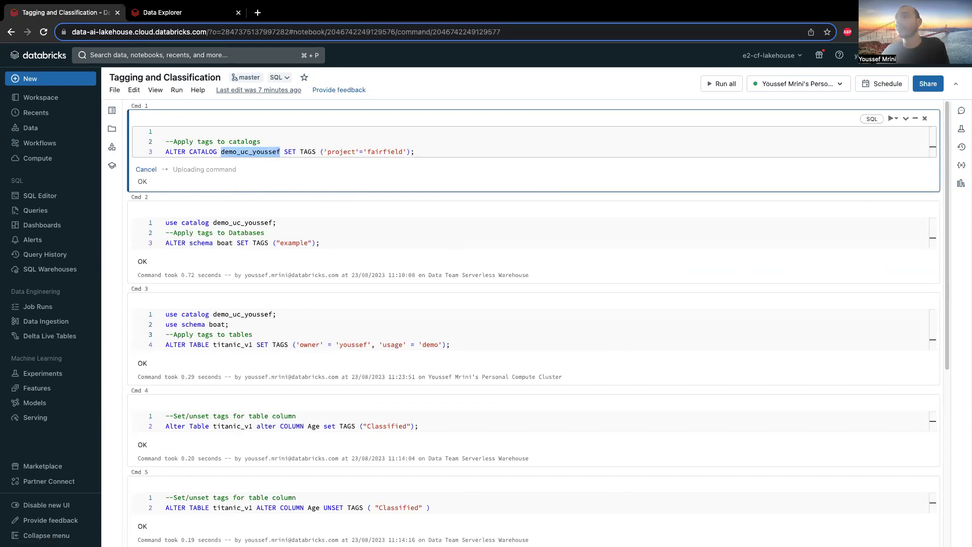
{"action": "left_click", "coordinate": [348, 152]}
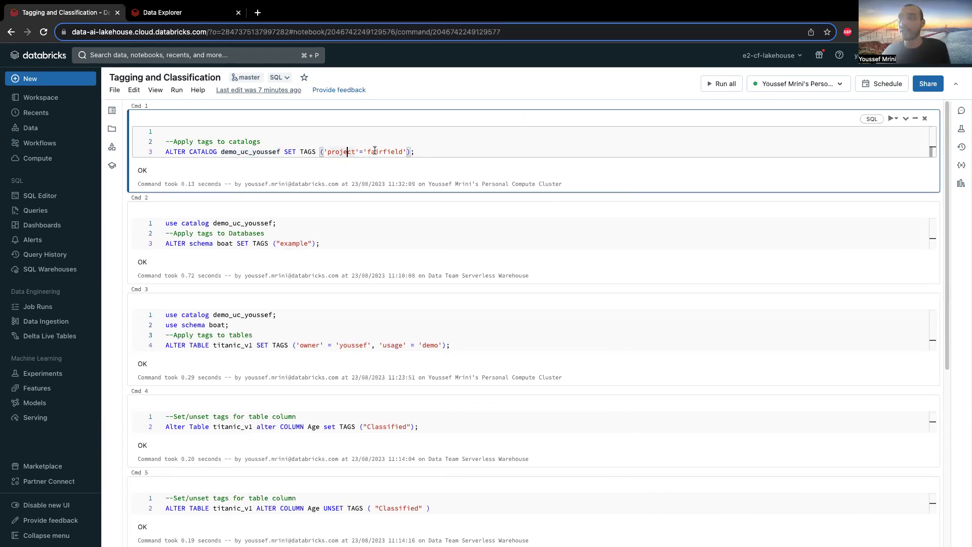
{"action": "left_click", "coordinate": [302, 230]}
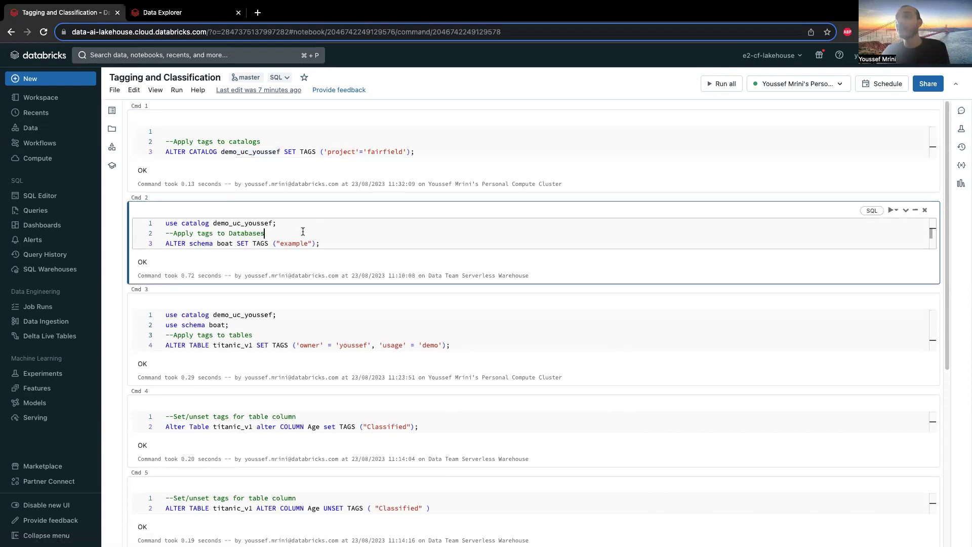
{"action": "key", "text": "shift+Return"}
{"action": "scroll", "coordinate": [288, 246], "scroll_direction": "down", "scroll_amount": 2}
Step: Re-run the commands tagging titanic_v1 with owner and usage, and Age as Classified
{"action": "left_click", "coordinate": [286, 244]}
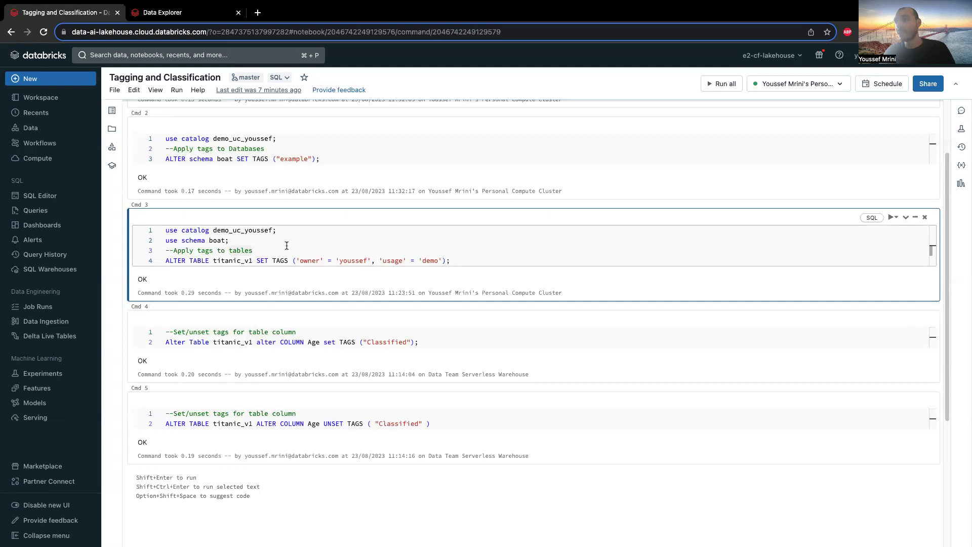
{"action": "key", "text": "ctrl+Return"}
{"action": "left_click", "coordinate": [298, 342]}
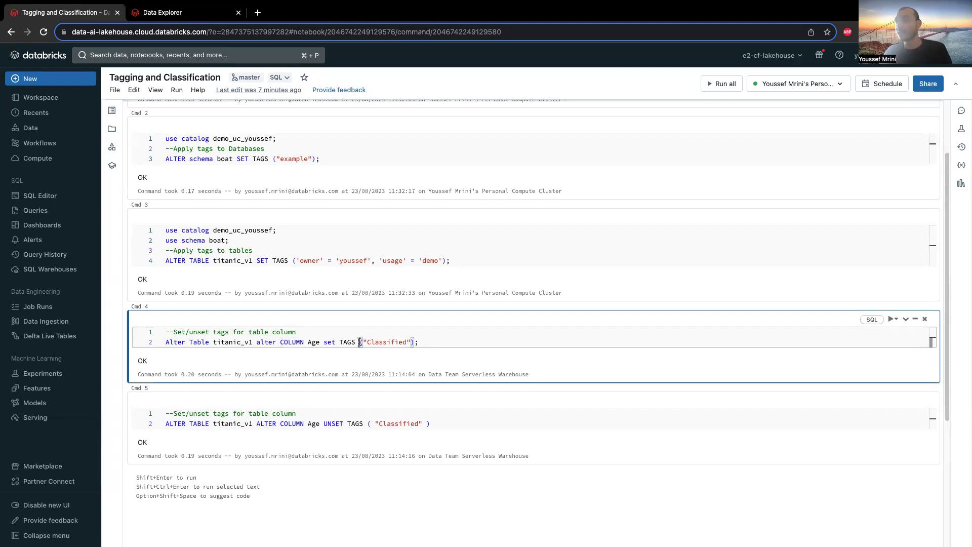
{"action": "key", "text": "shift+Return"}
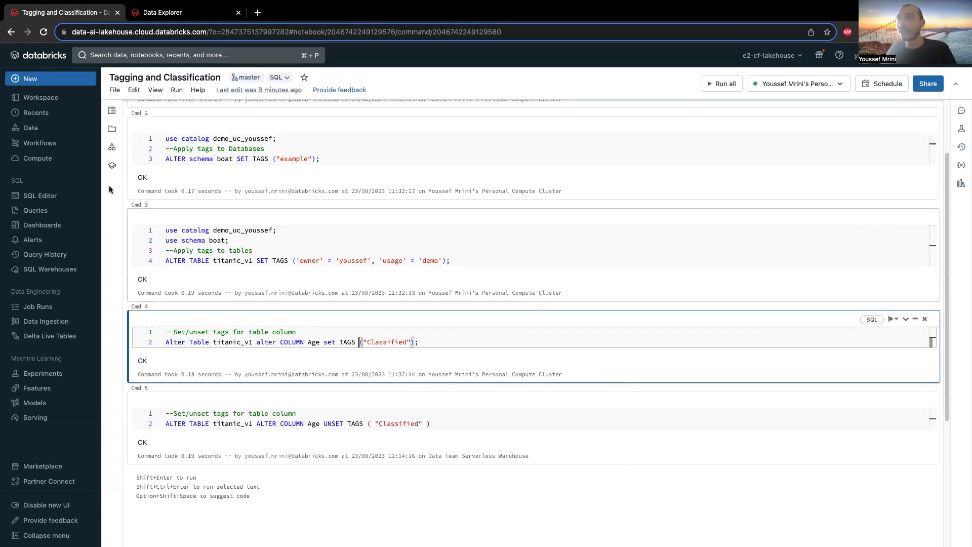
Step: Open Data Explorer in a new tab, filter for demo_uc, and browse to boat.titanic_v1's tags
{"action": "right_click", "coordinate": [39, 127]}
{"action": "left_click", "coordinate": [54, 134]}
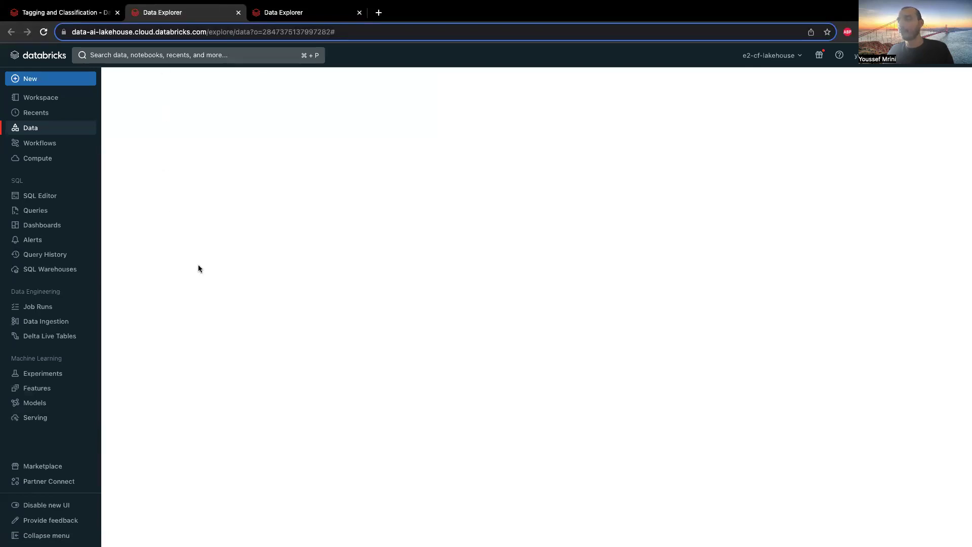
{"action": "left_click", "coordinate": [400, 135]}
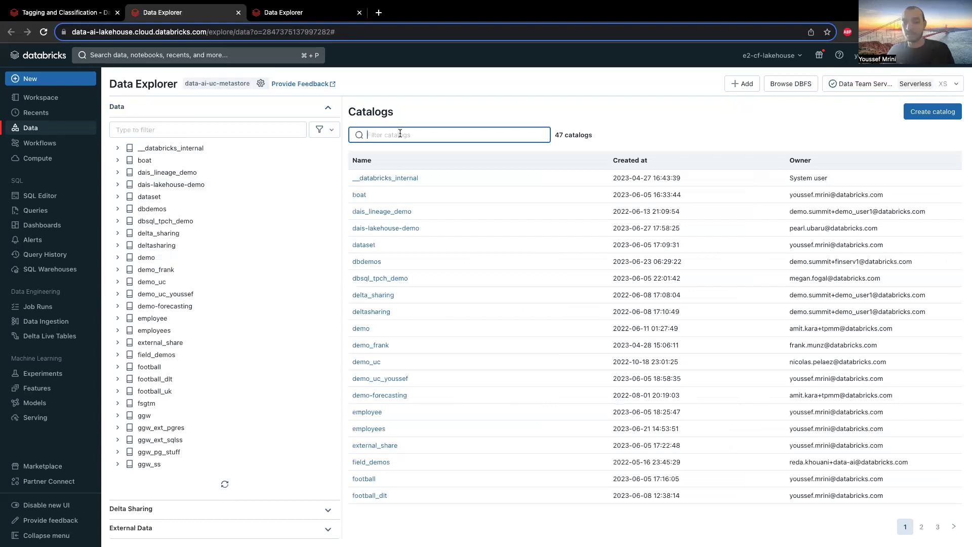
{"action": "type", "text": "demo_u"}
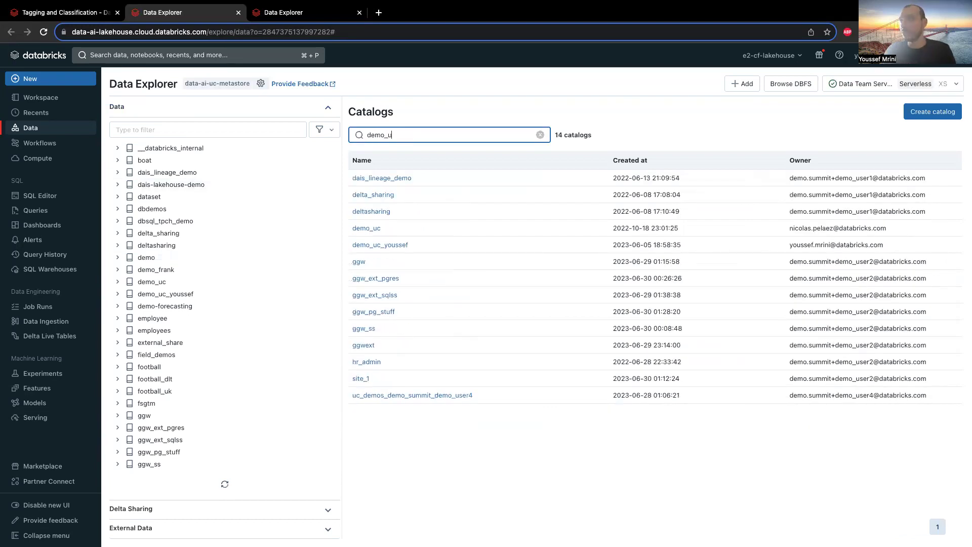
{"action": "type", "text": "c"}
{"action": "left_click", "coordinate": [400, 195]}
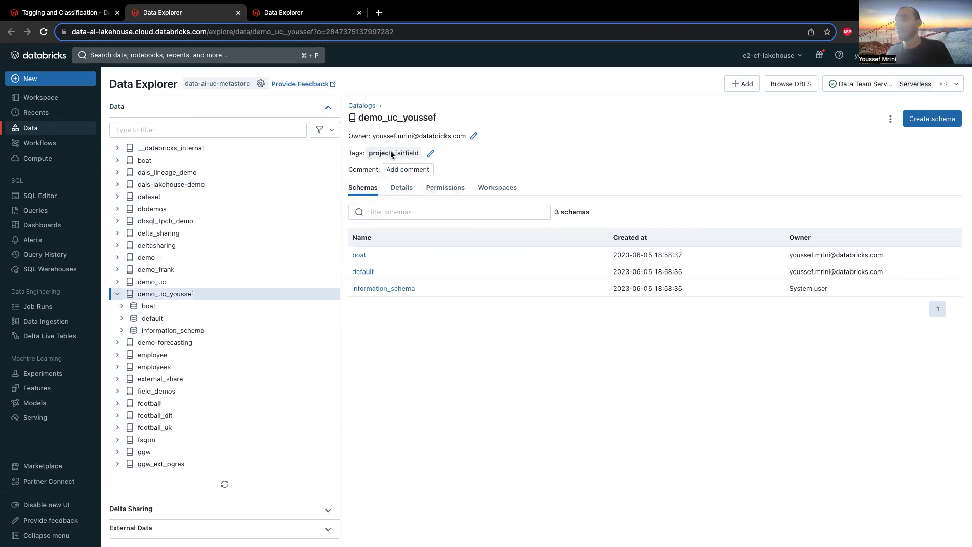
{"action": "left_click", "coordinate": [363, 256]}
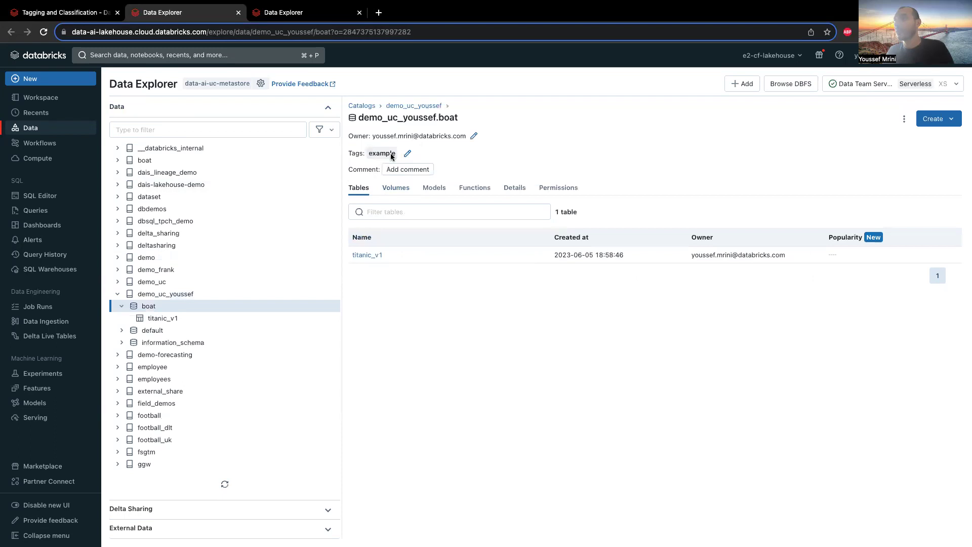
{"action": "left_click", "coordinate": [378, 256]}
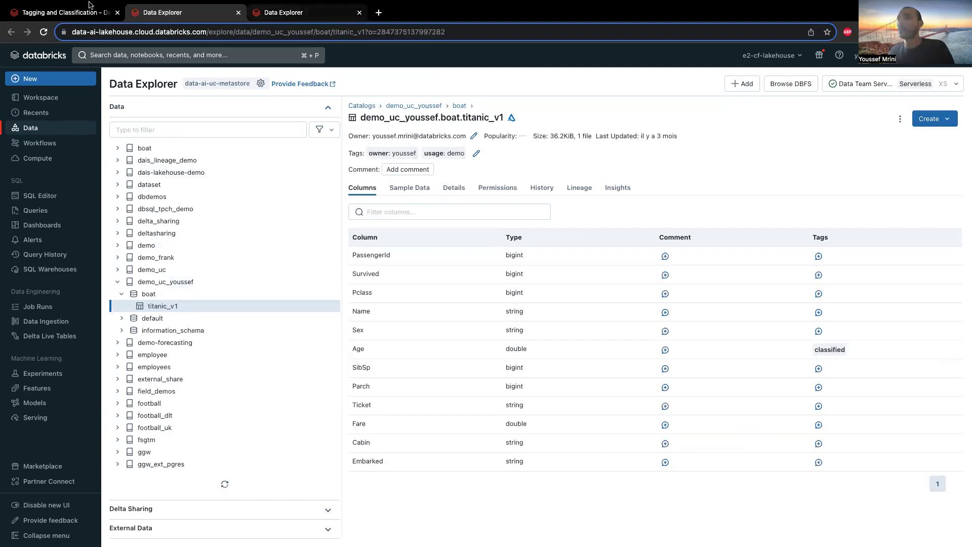
Step: Run the notebook's Cmd 5 to unset the Classified tag on titanic_v1's Age column
{"action": "left_click", "coordinate": [66, 13]}
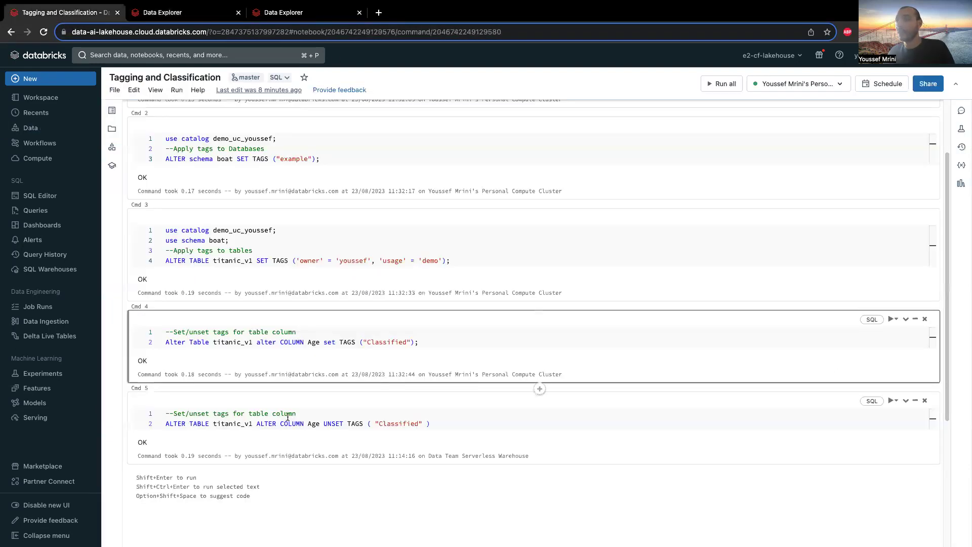
{"action": "left_click", "coordinate": [311, 413]}
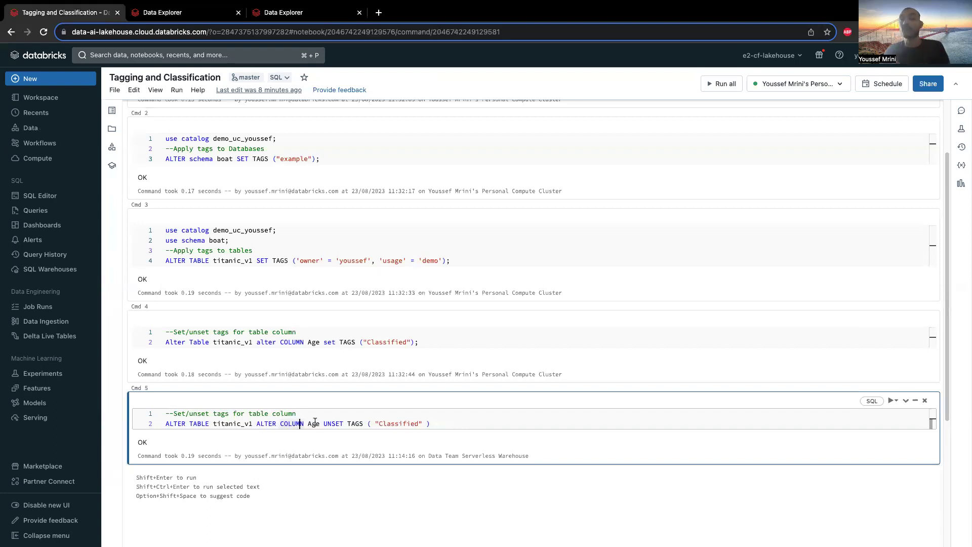
{"action": "key", "text": "shift+Return"}
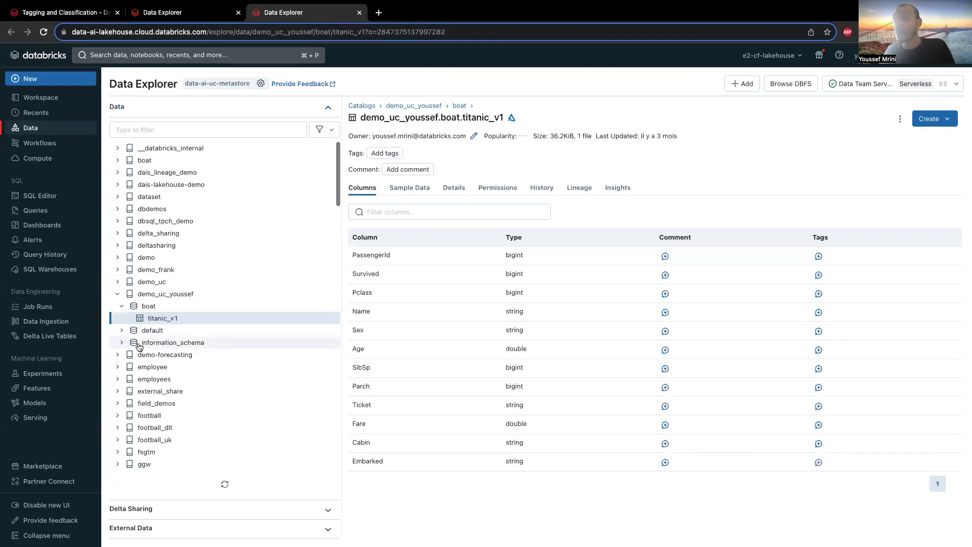
Step: Expand information_schema under demo_uc_youssef to list catalog_tags, schema_tags, table_tags and column_tags
{"action": "left_click", "coordinate": [122, 343]}
{"action": "scroll", "coordinate": [174, 390], "scroll_direction": "down", "scroll_amount": 2}
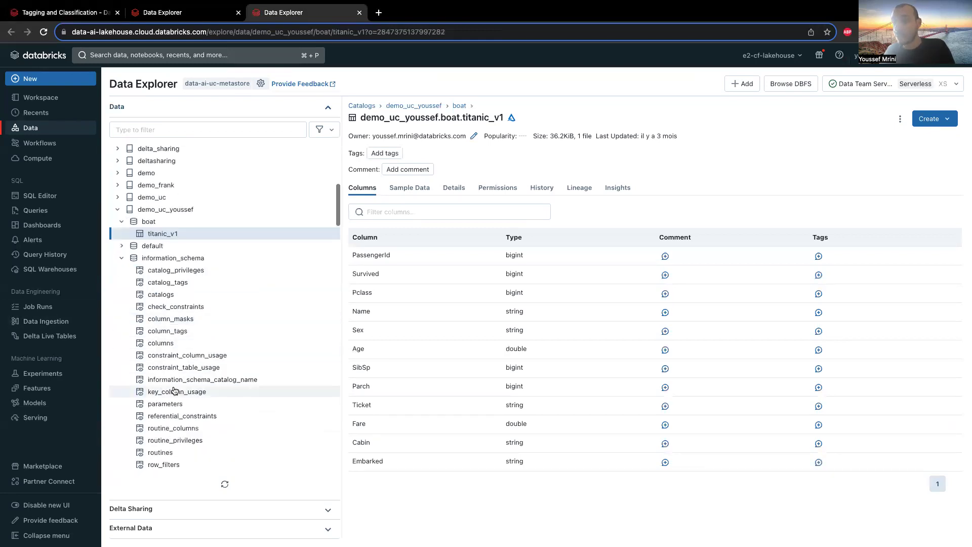
{"action": "scroll", "coordinate": [174, 391], "scroll_direction": "down", "scroll_amount": 1}
{"action": "scroll", "coordinate": [183, 401], "scroll_direction": "down", "scroll_amount": 1}
{"action": "scroll", "coordinate": [193, 408], "scroll_direction": "down", "scroll_amount": 1}
{"action": "scroll", "coordinate": [195, 414], "scroll_direction": "down", "scroll_amount": 1}
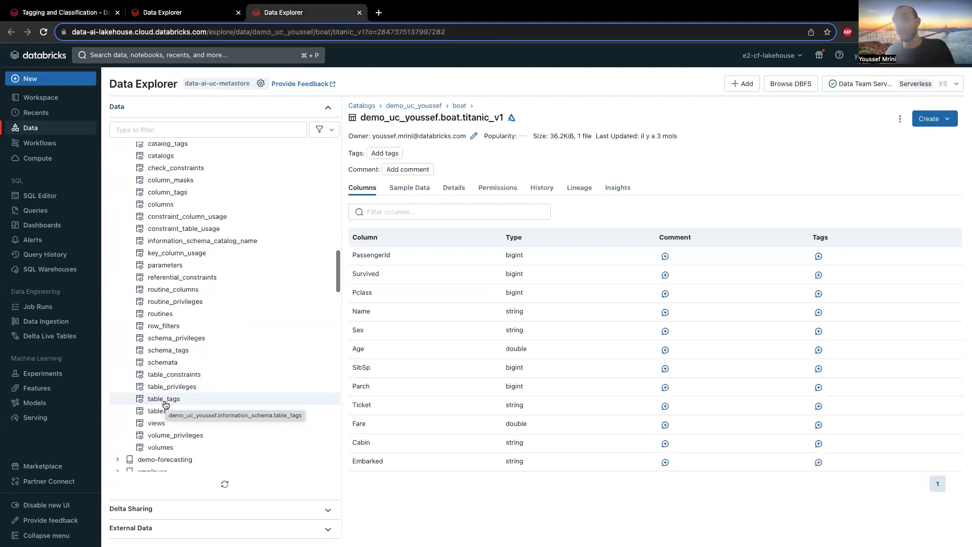
{"action": "scroll", "coordinate": [178, 312], "scroll_direction": "up", "scroll_amount": 2}
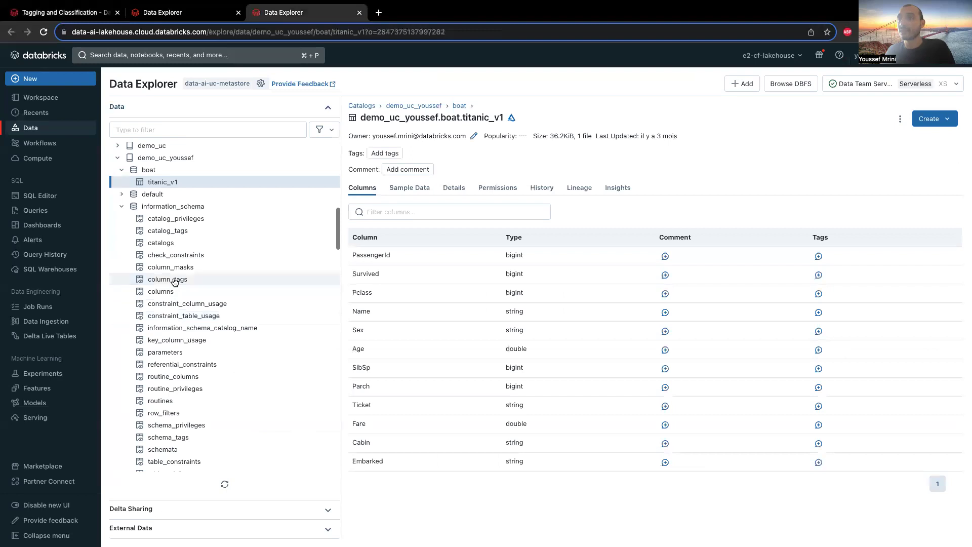